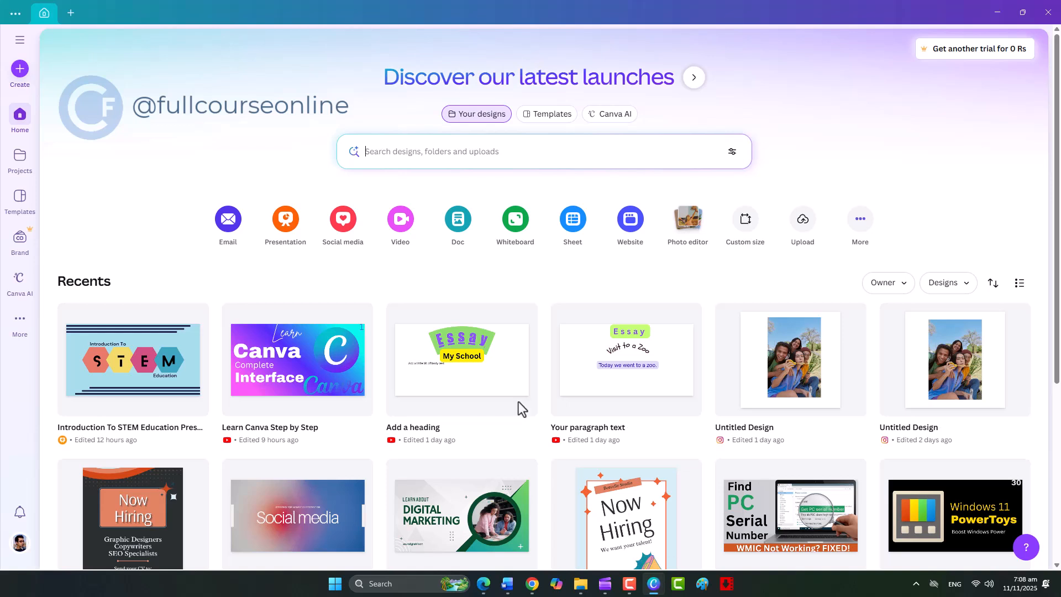
Create a new blank Instagram Post (Square) design from the social media formats
left_click(342, 221)
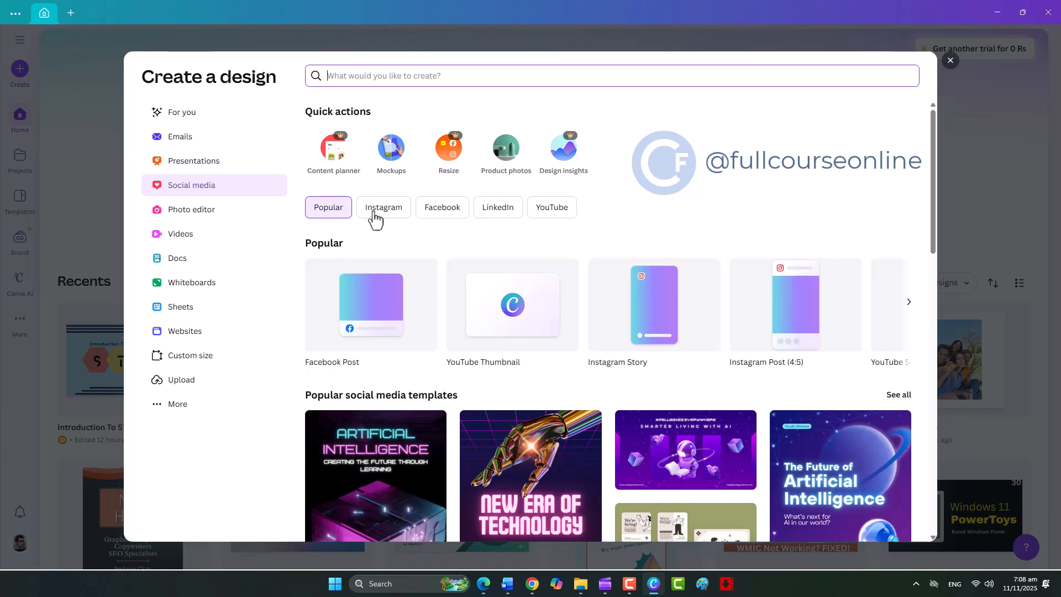
left_click(384, 209)
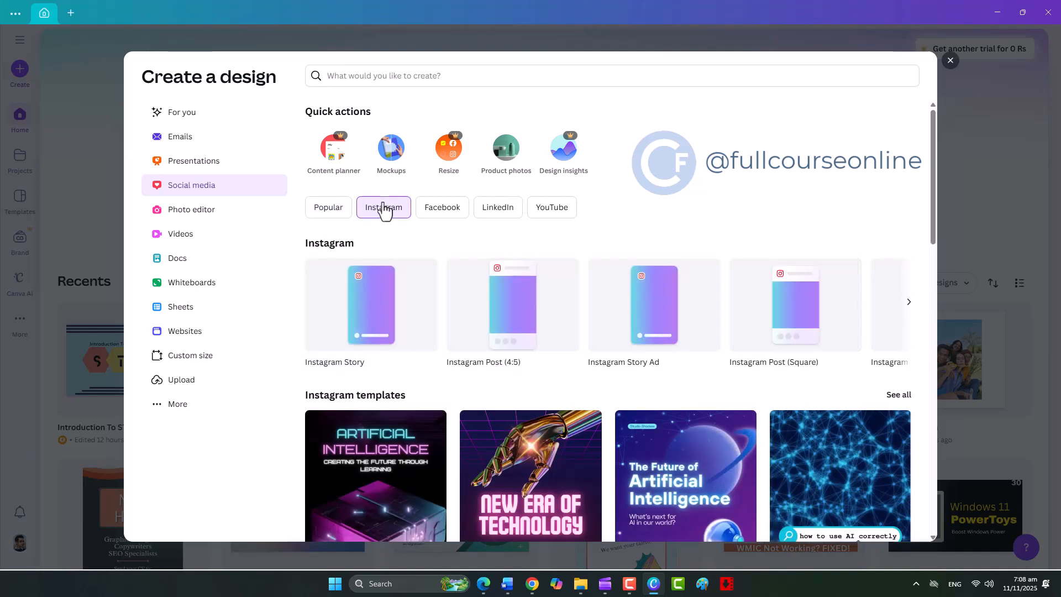
left_click(800, 313)
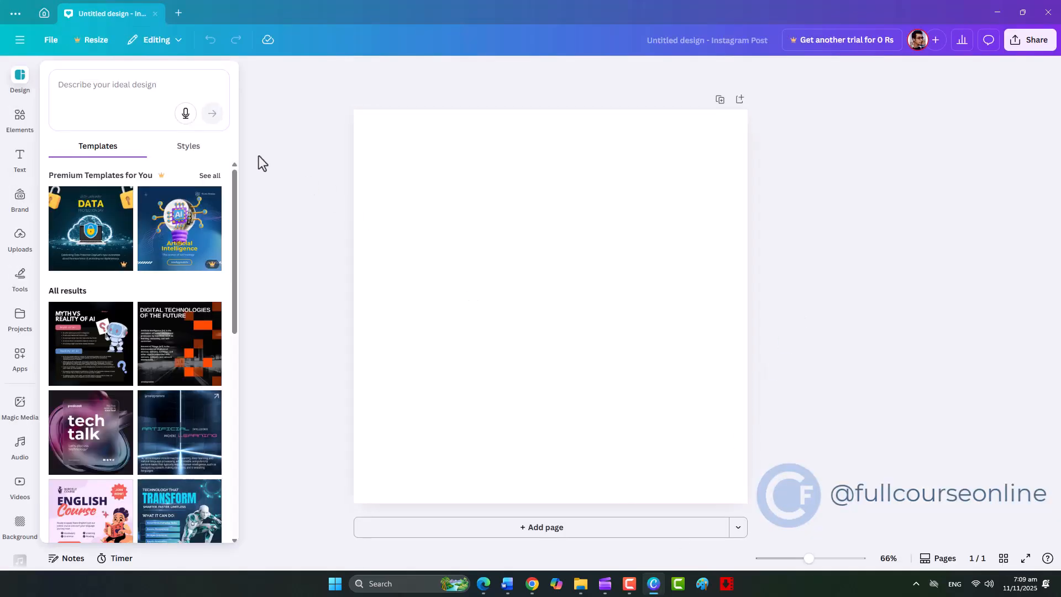
Search the Photos category of the elements library for "photo"
left_click(20, 125)
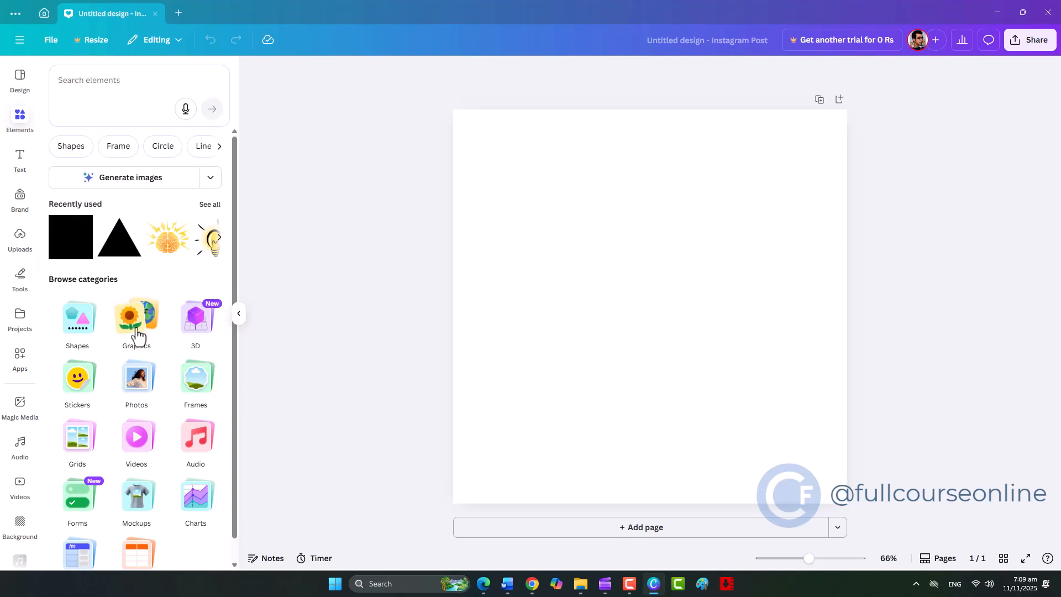
left_click(137, 378)
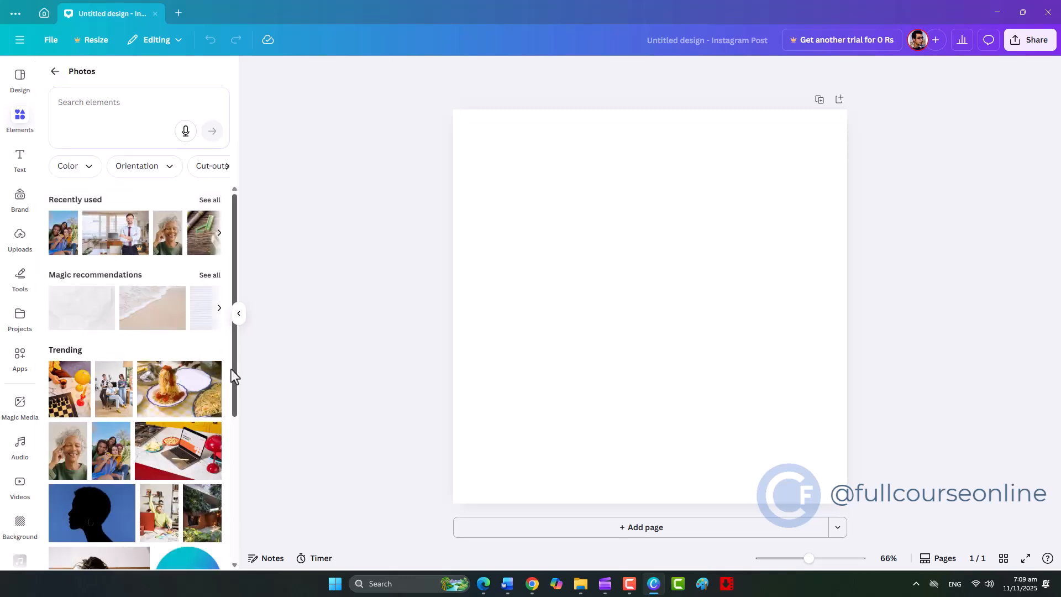
left_click(114, 108)
type("photo")
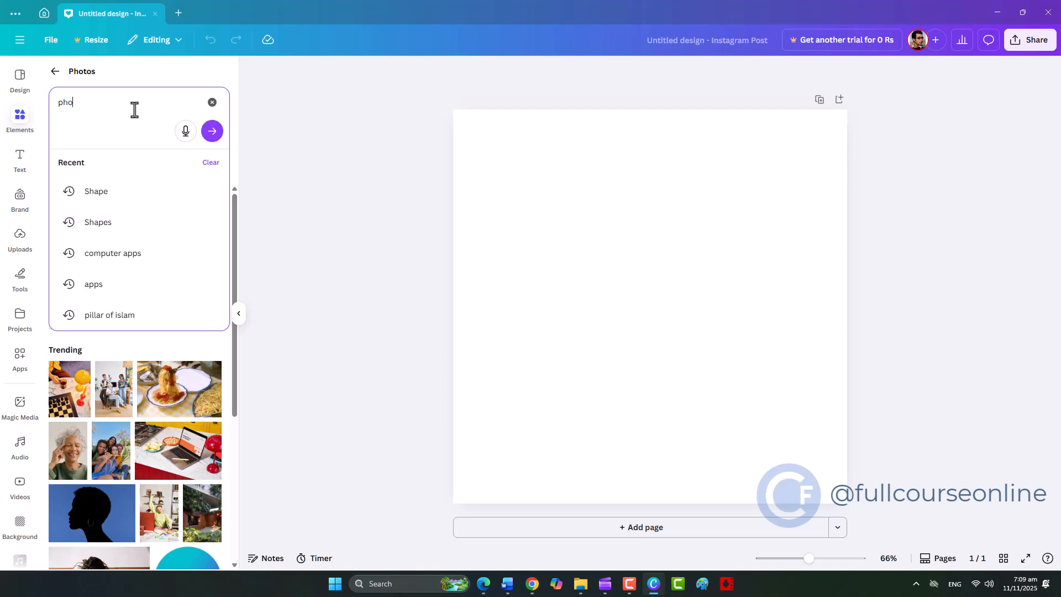
left_click(212, 133)
left_click(213, 134)
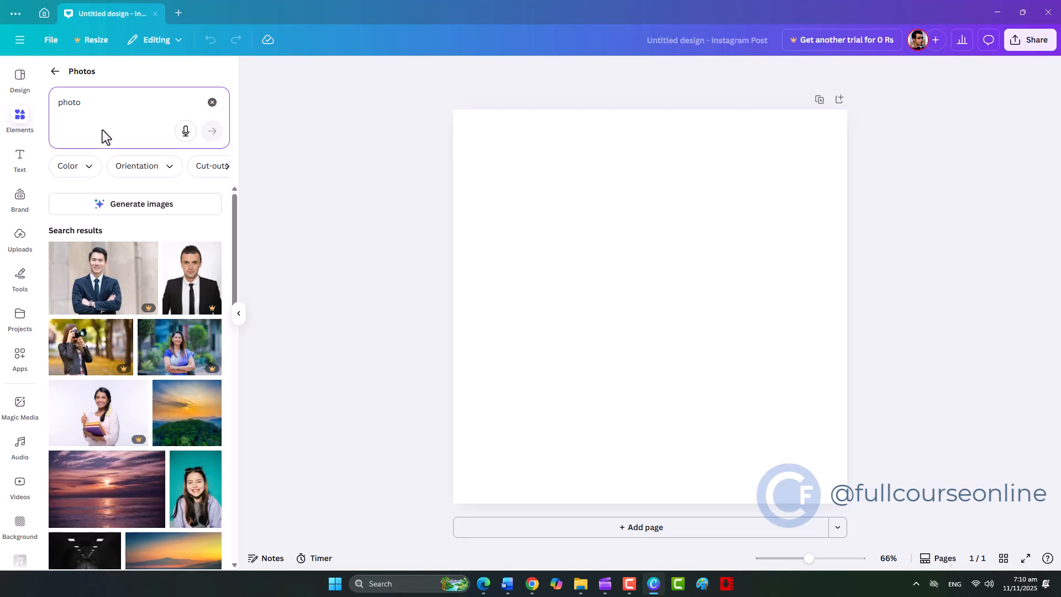
Filter the photo search results by the colour yellow and the square orientation
left_click(92, 167)
left_click(170, 169)
left_click(170, 169)
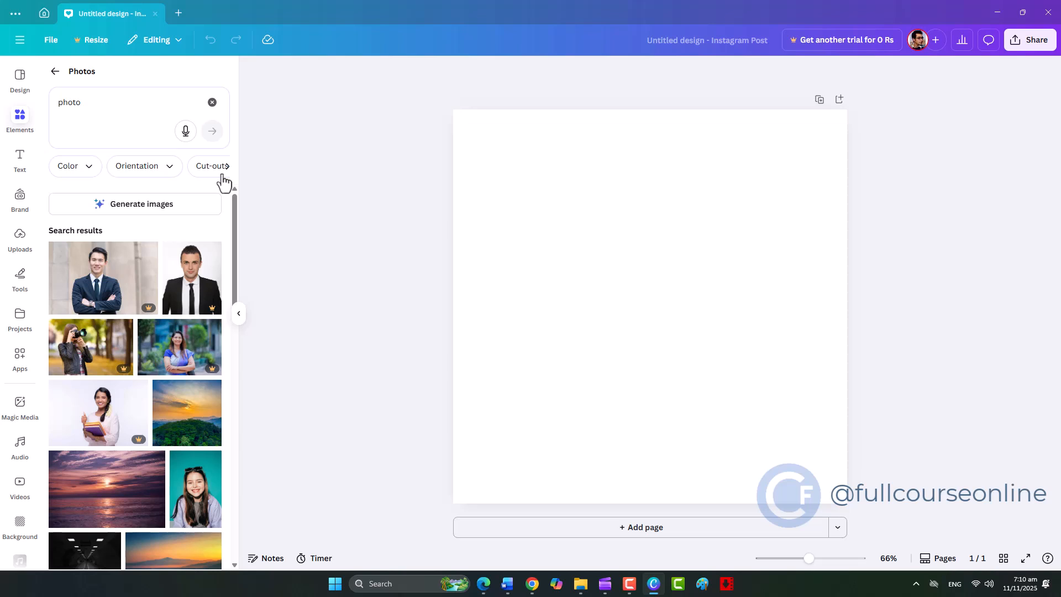
left_click(89, 172)
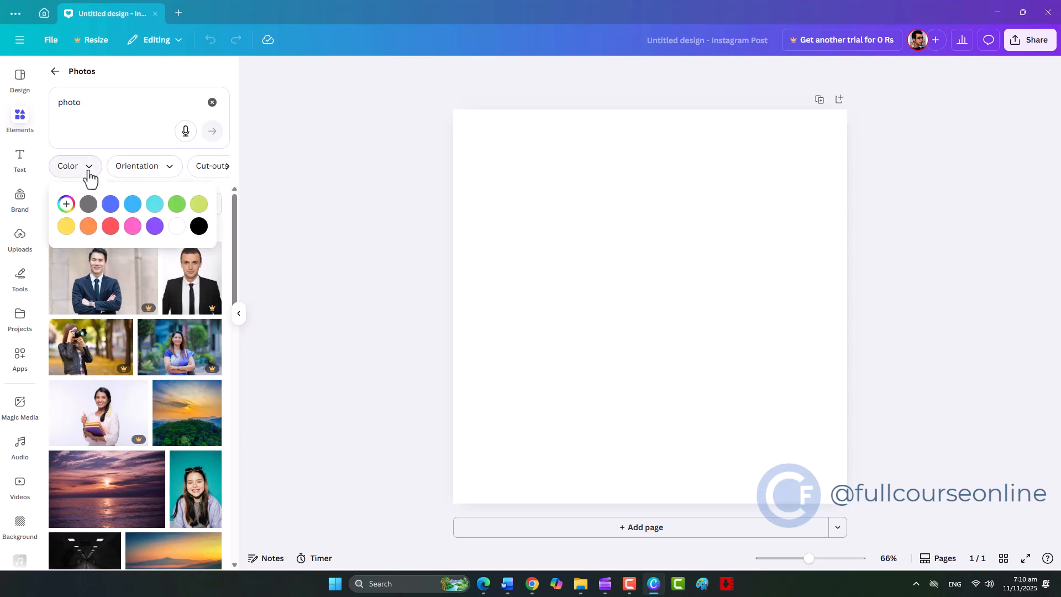
left_click(66, 227)
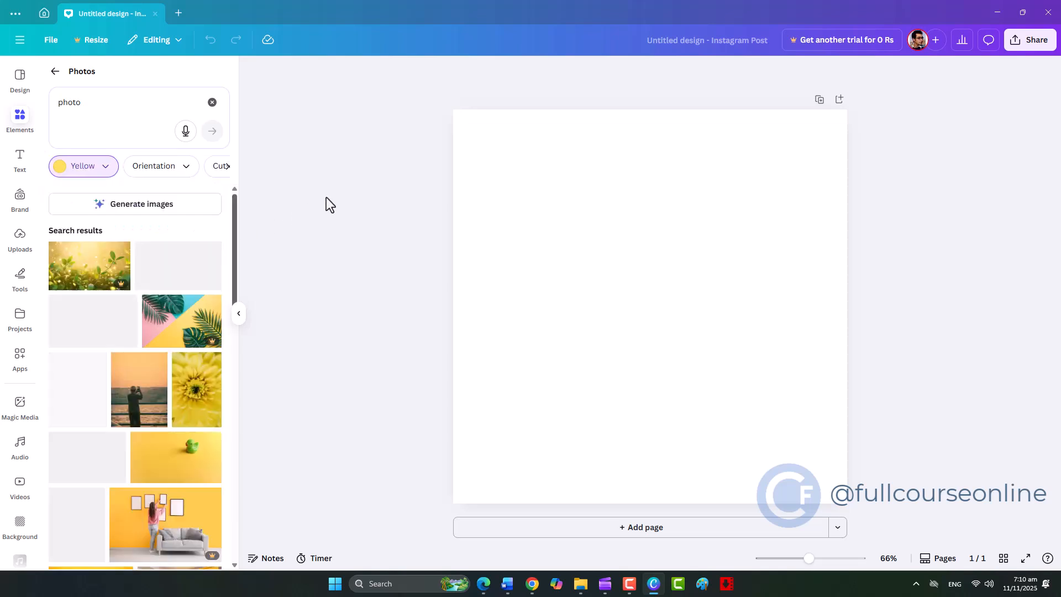
left_click(189, 172)
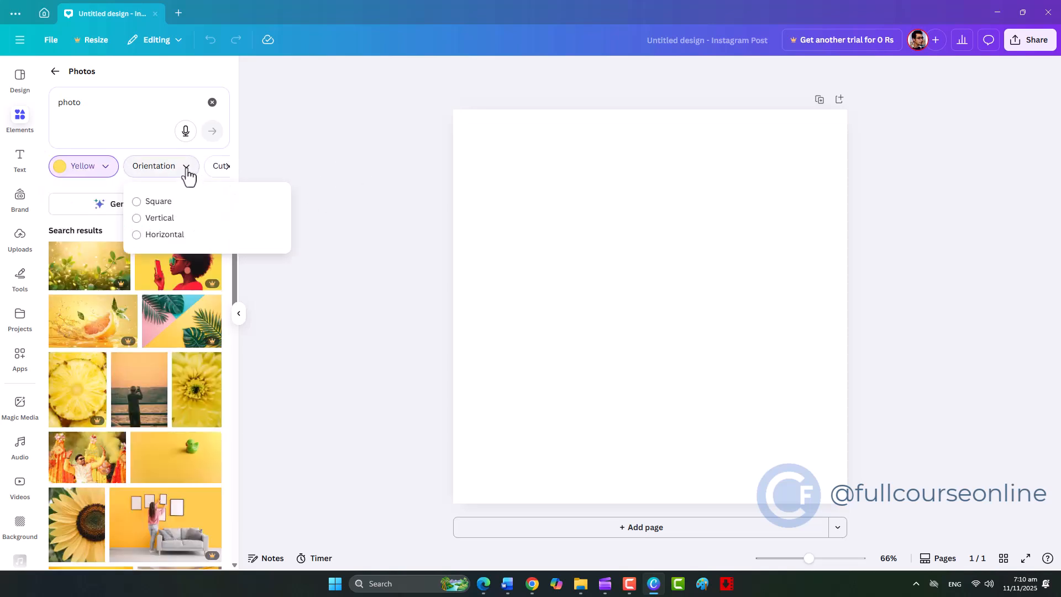
left_click(139, 202)
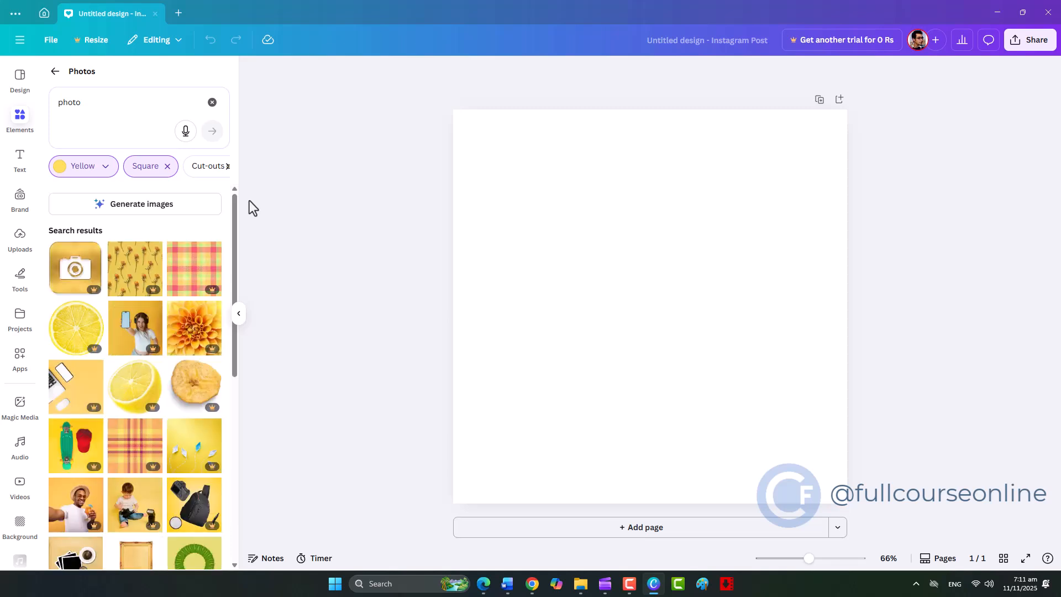
Browse the filtered photos, clear the search term and the square orientation filter, and leave the Photos category
scroll(178, 423, "down", 10)
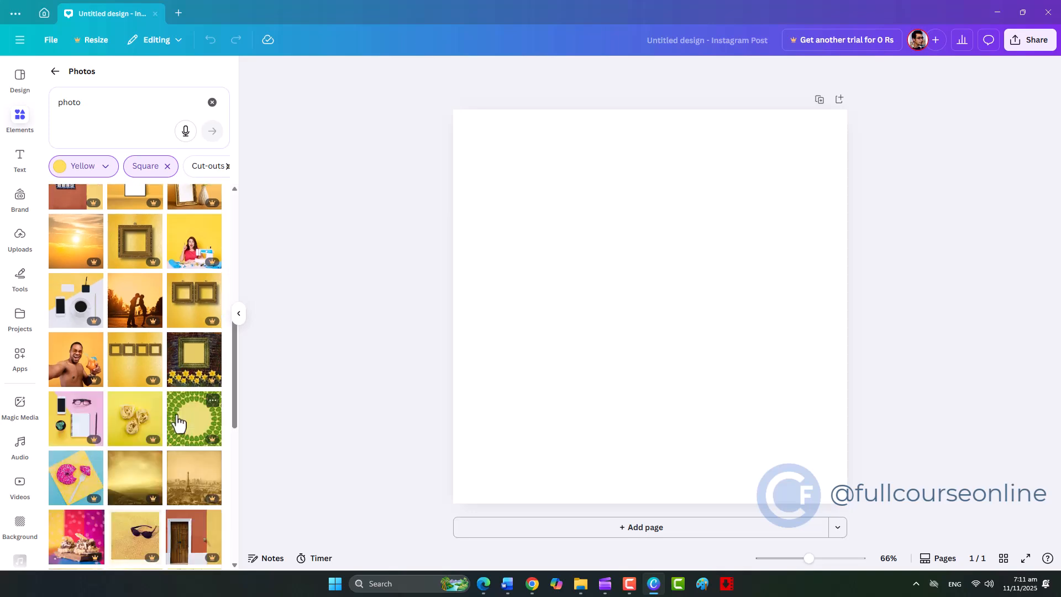
scroll(177, 416, "down", 4)
scroll(177, 415, "up", 12)
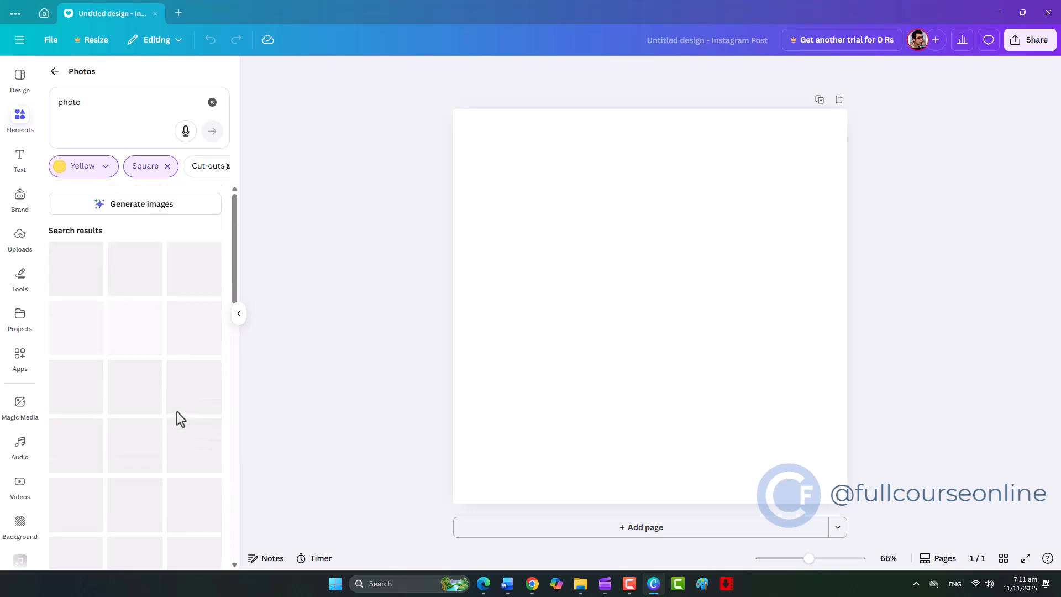
left_click(212, 103)
left_click(168, 167)
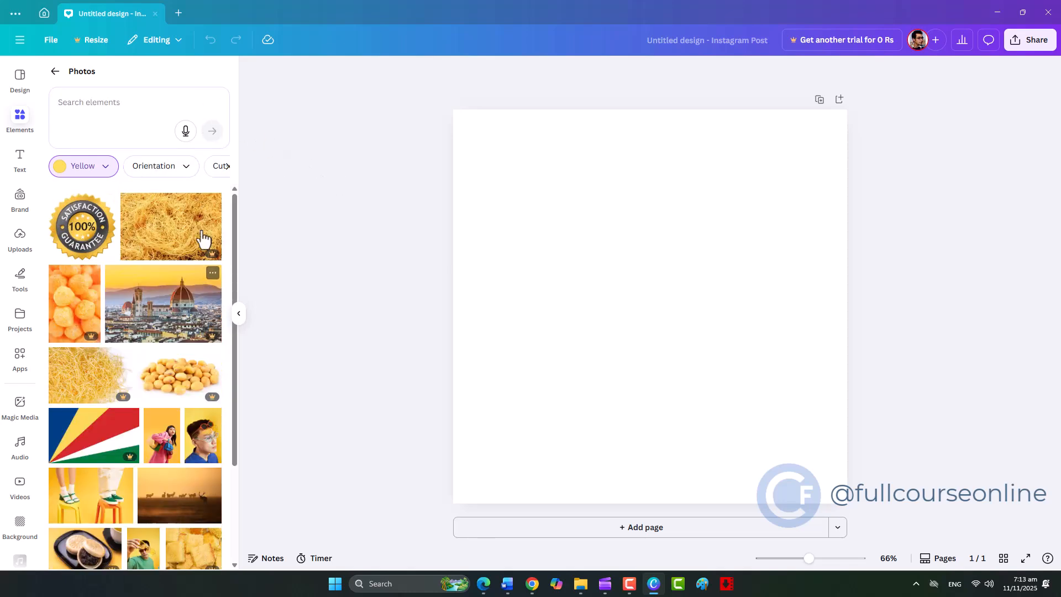
left_click(54, 72)
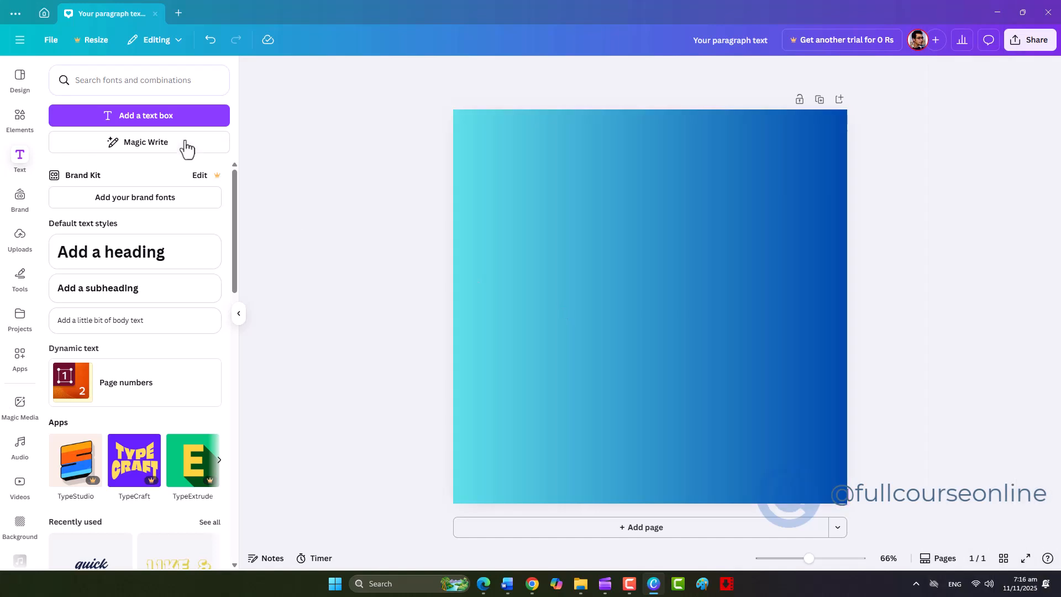
Add a text box to the gradient page and paste in the paragraph beginning "For example, if I upload a photo of a sunset"
left_click(176, 117)
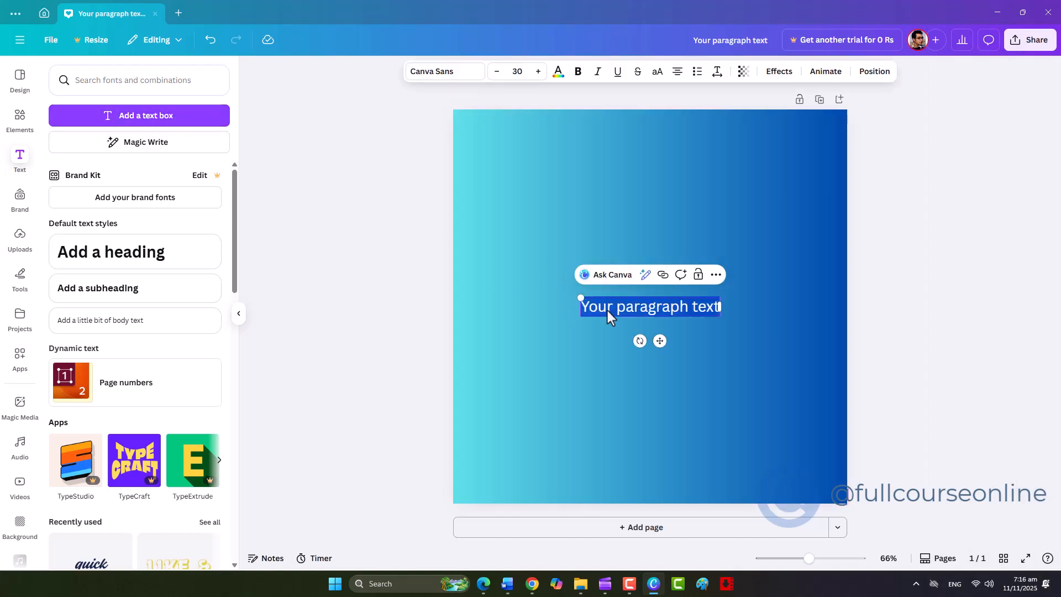
type("For example, if I upload a photo of a sunset, Canva will generate colors like orange, pink, and golden tones. This makes it easy to maintain a consistent and professional color scheme across your design projects.")
left_click(559, 72)
left_click(140, 351)
left_click(505, 435)
left_click(549, 339)
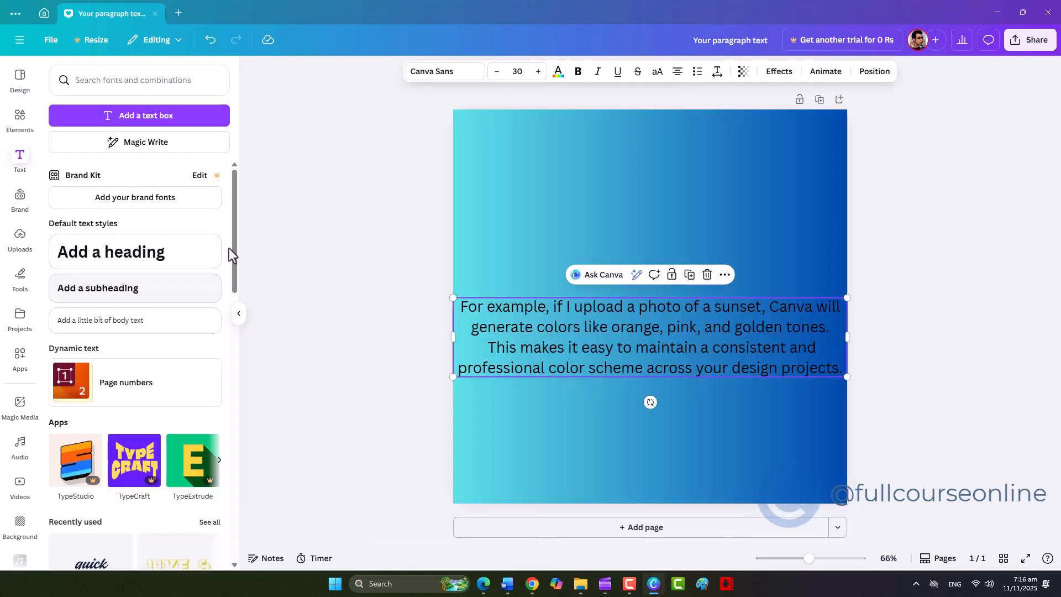
Recolour the pasted paragraph yellow and move it up slightly on the page
left_click(558, 71)
left_click(133, 357)
left_click(601, 399)
left_click_drag(603, 352, 602, 293)
left_click(639, 245)
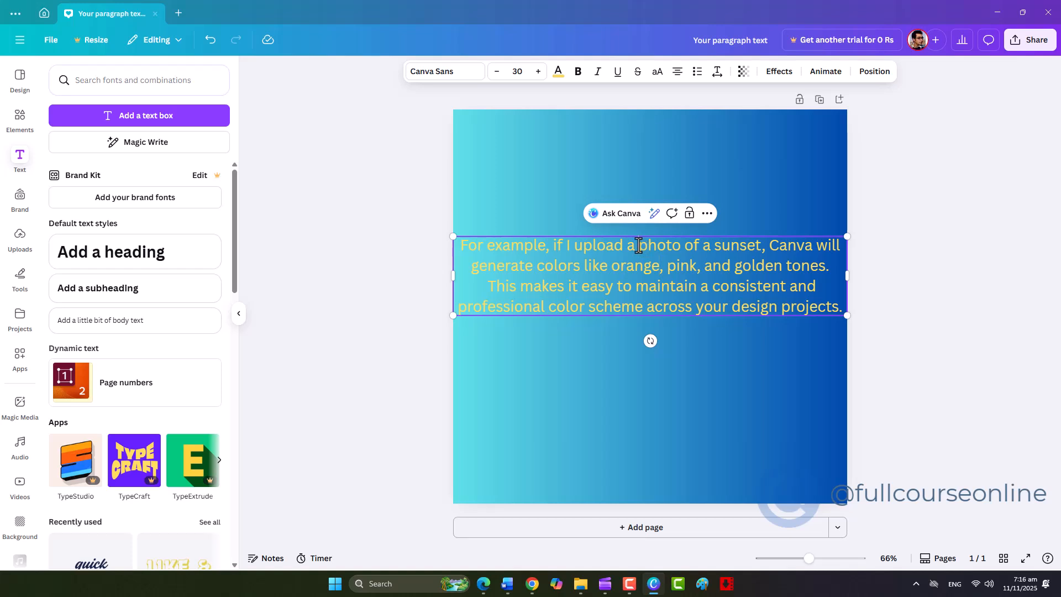
left_click_drag(640, 245, 736, 245)
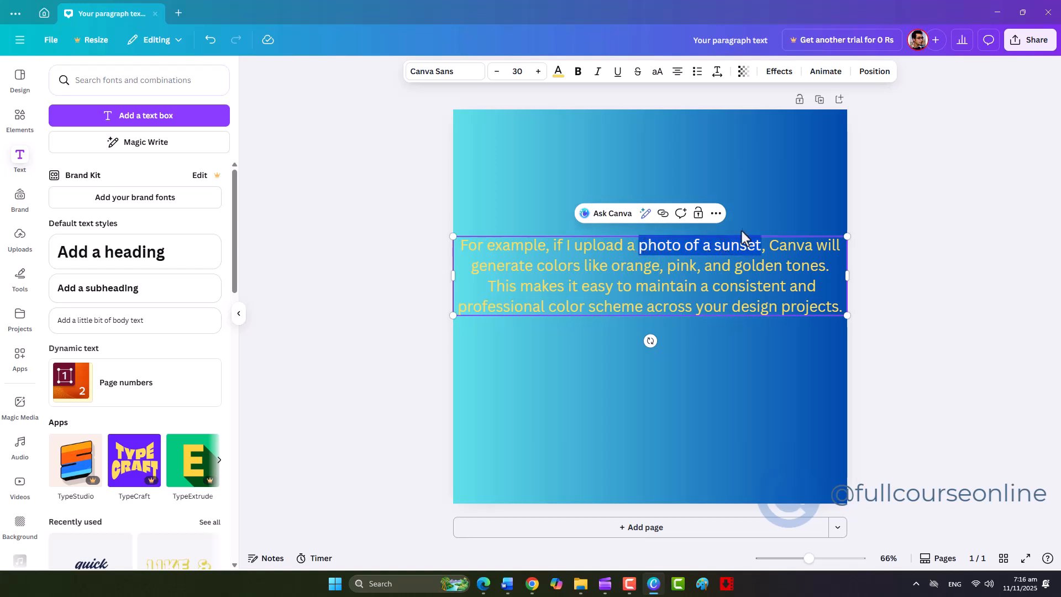
left_click(664, 214)
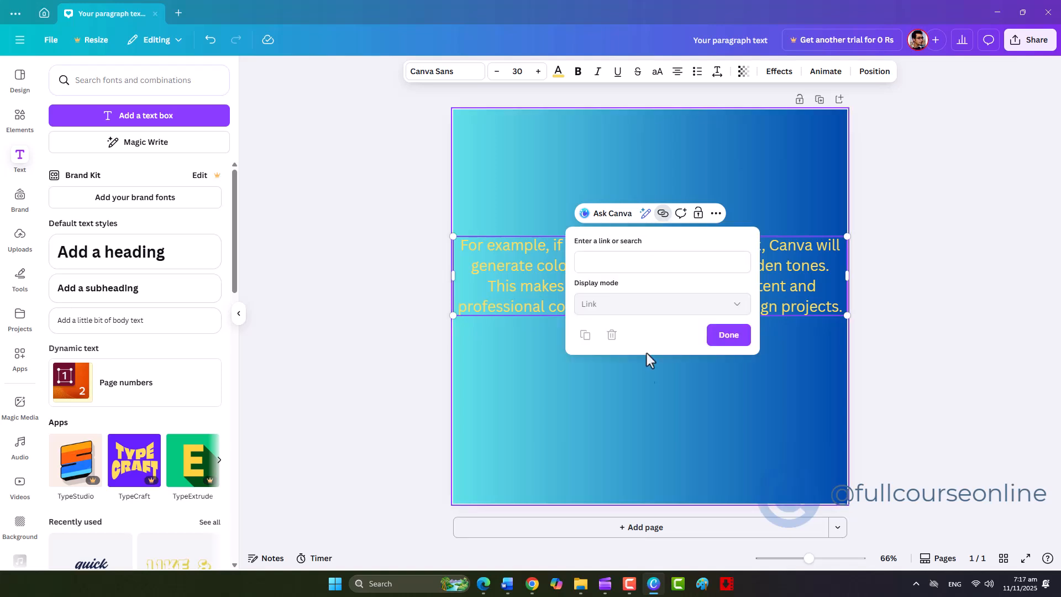
right_click(615, 266)
left_click(633, 329)
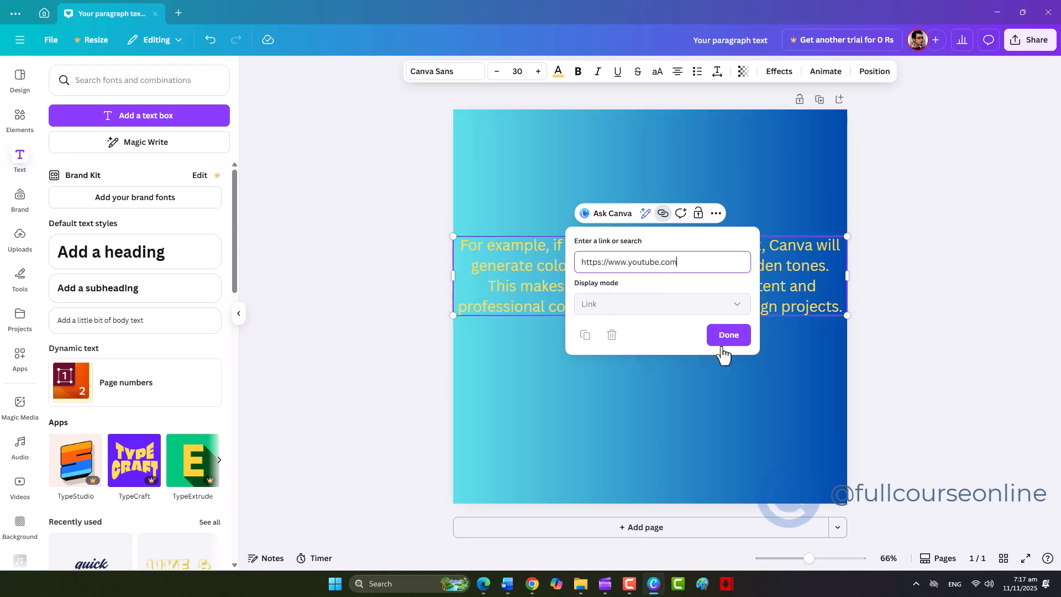
left_click(731, 341)
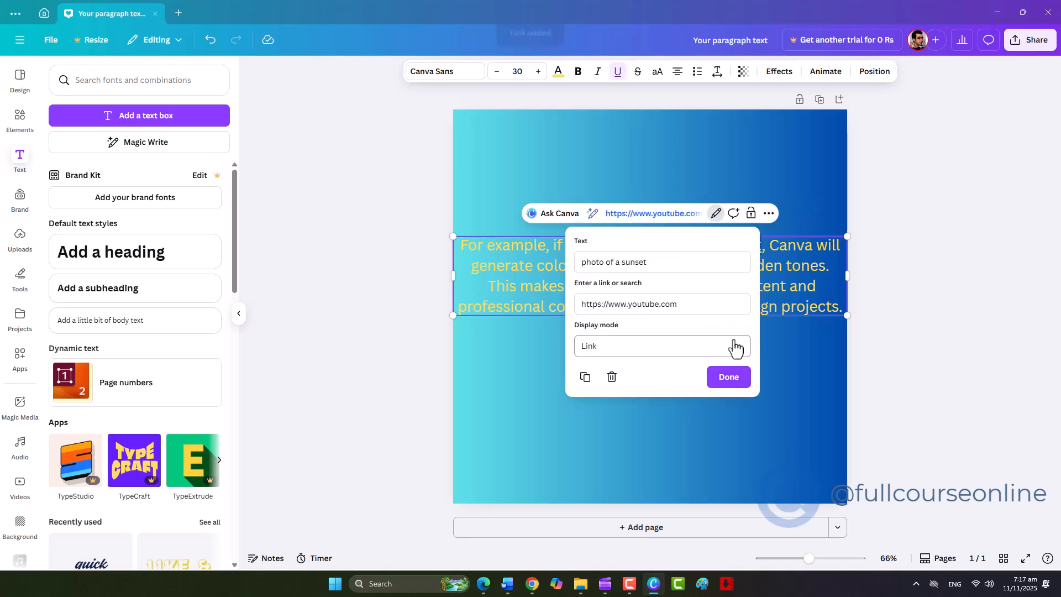
left_click(732, 387)
left_click(734, 423)
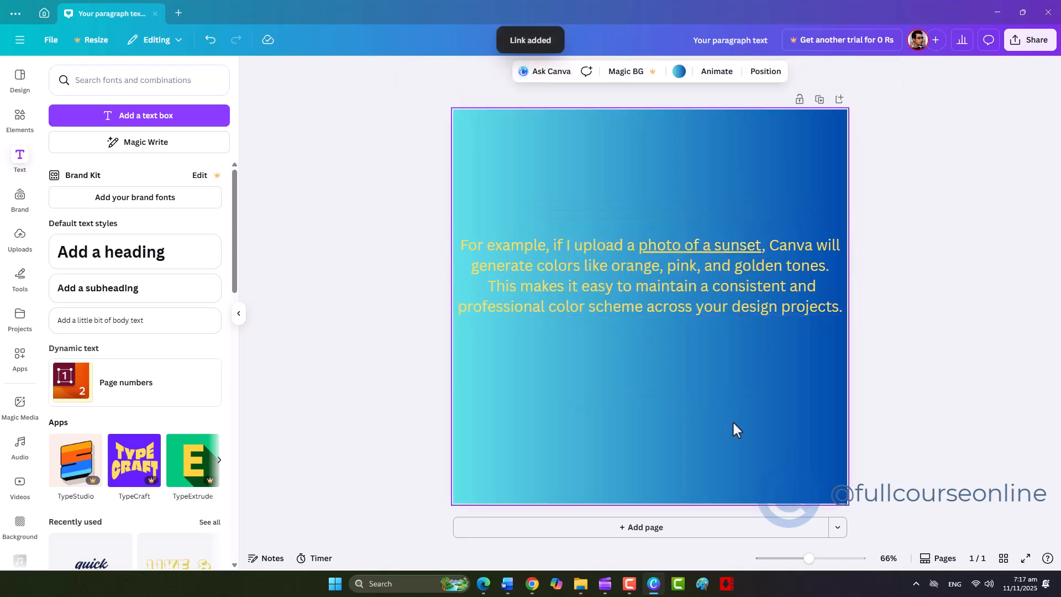
Download the design as a PDF Standard file
left_click(1023, 48)
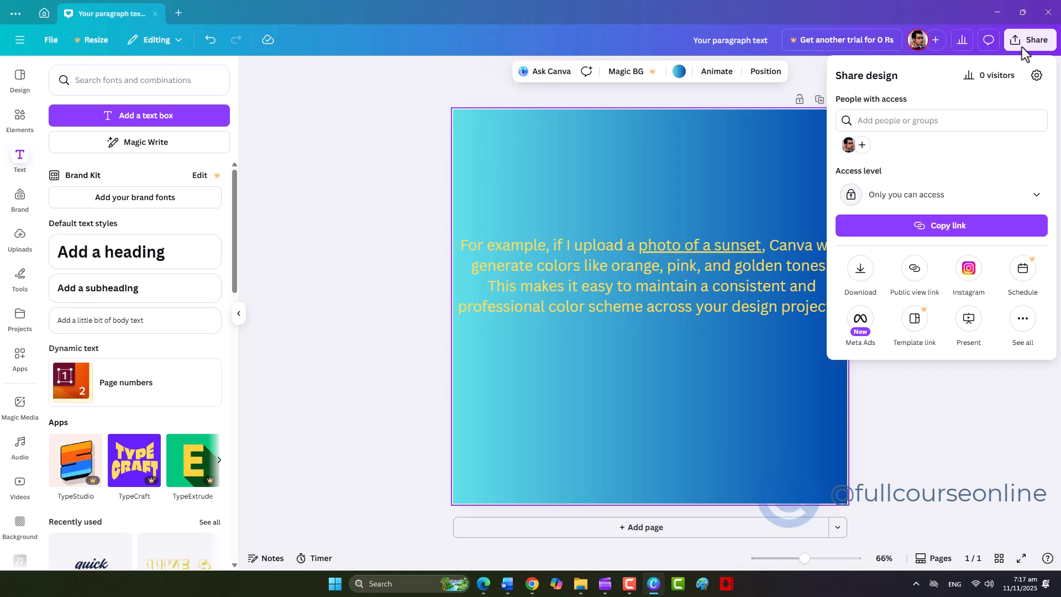
left_click(860, 267)
left_click(914, 235)
left_click(911, 271)
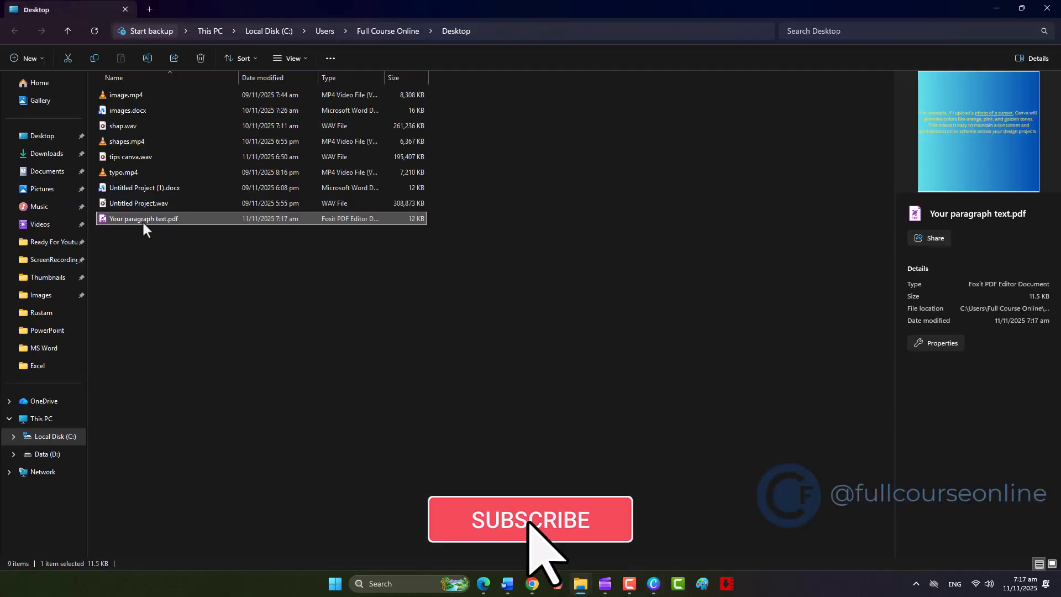
Open the downloaded PDF in Foxit PDF Editor, test the "photo of a sunset" link, and return to Canva
double_click(143, 219)
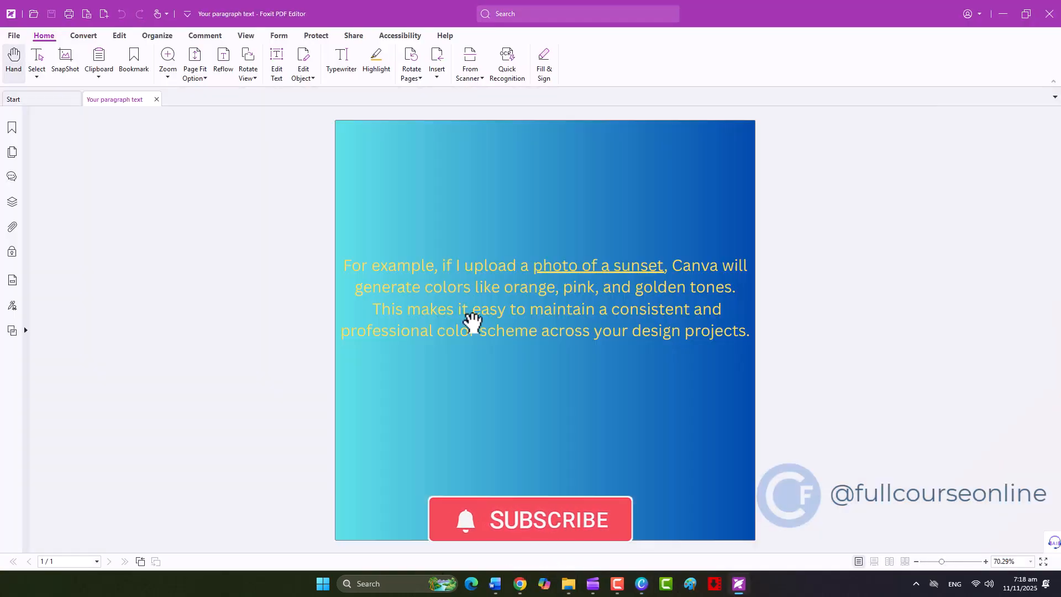
left_click(551, 271)
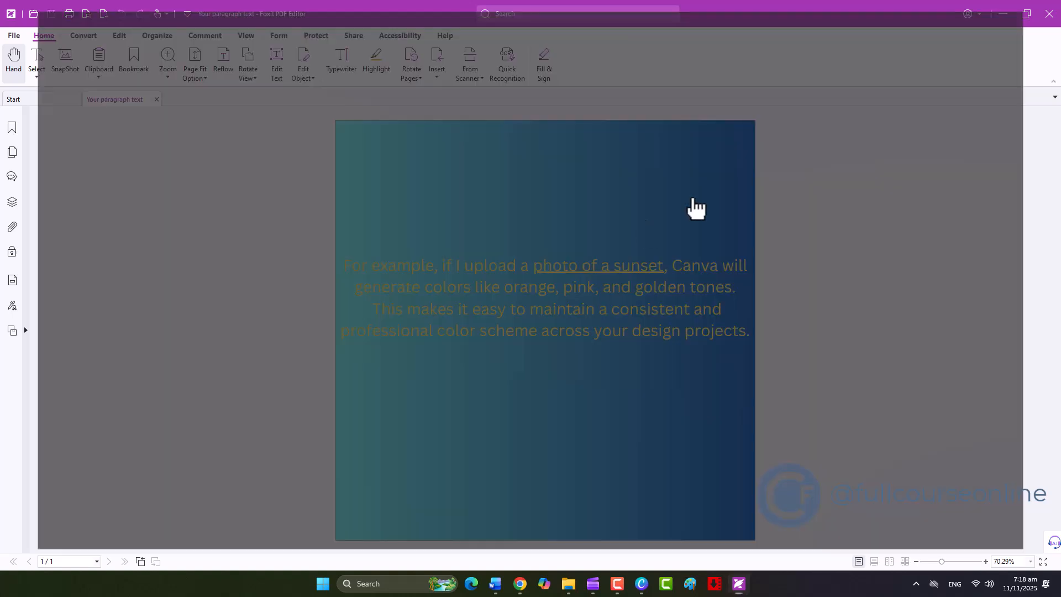
left_click(998, 4)
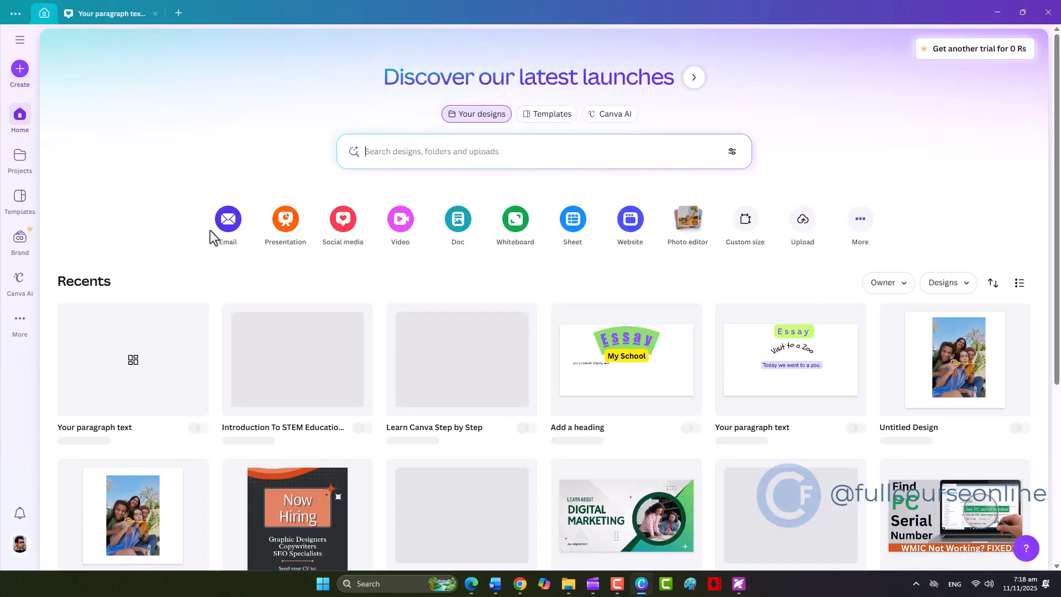
Create an Instagram Story design and apply the "Everything is hard, before it's easy" quote template
left_click(353, 225)
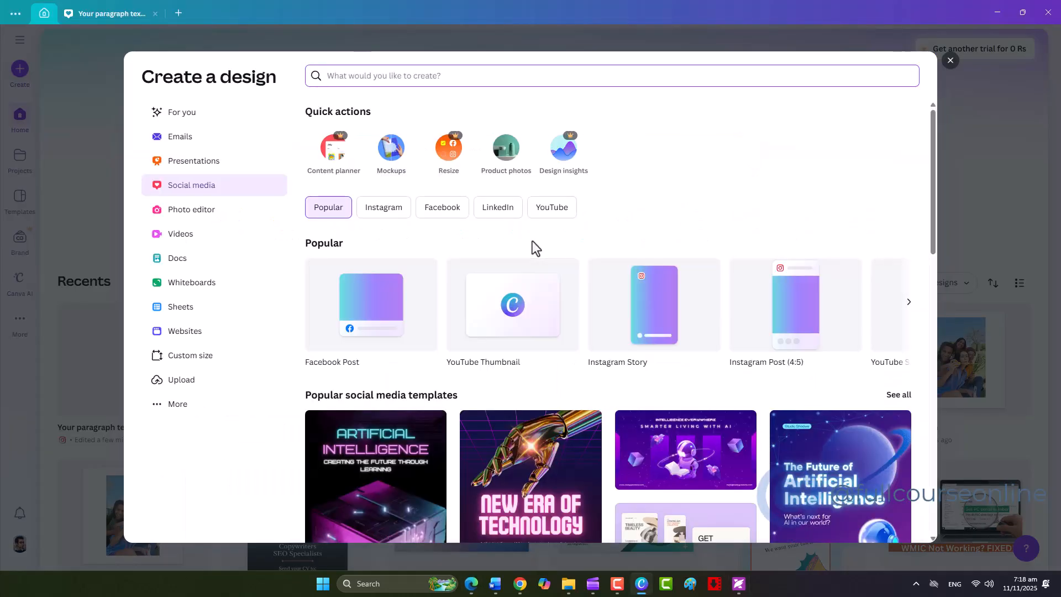
left_click(672, 321)
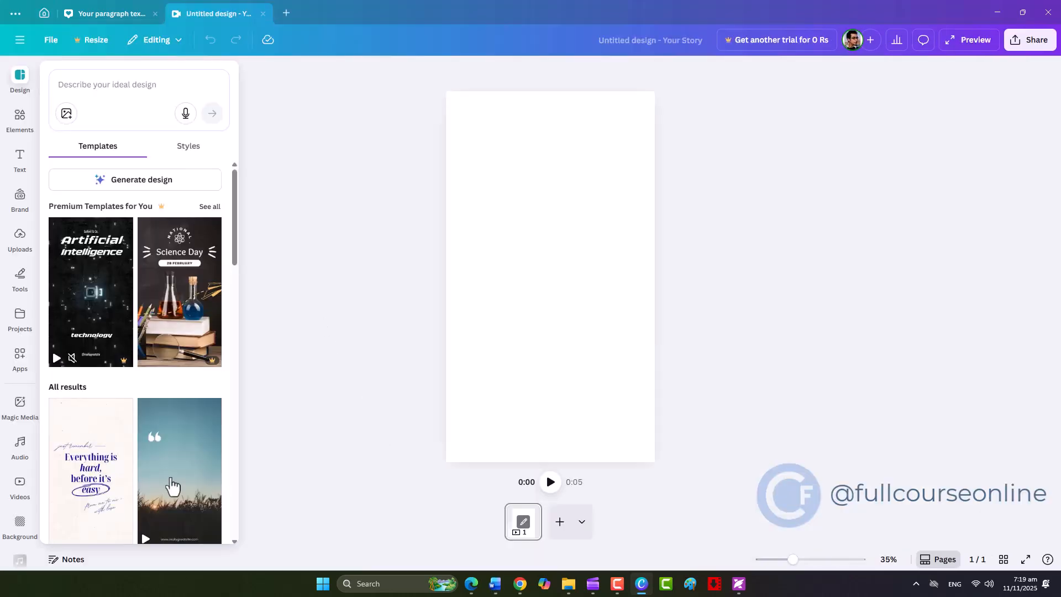
scroll(182, 481, "down", 3)
left_click(88, 330)
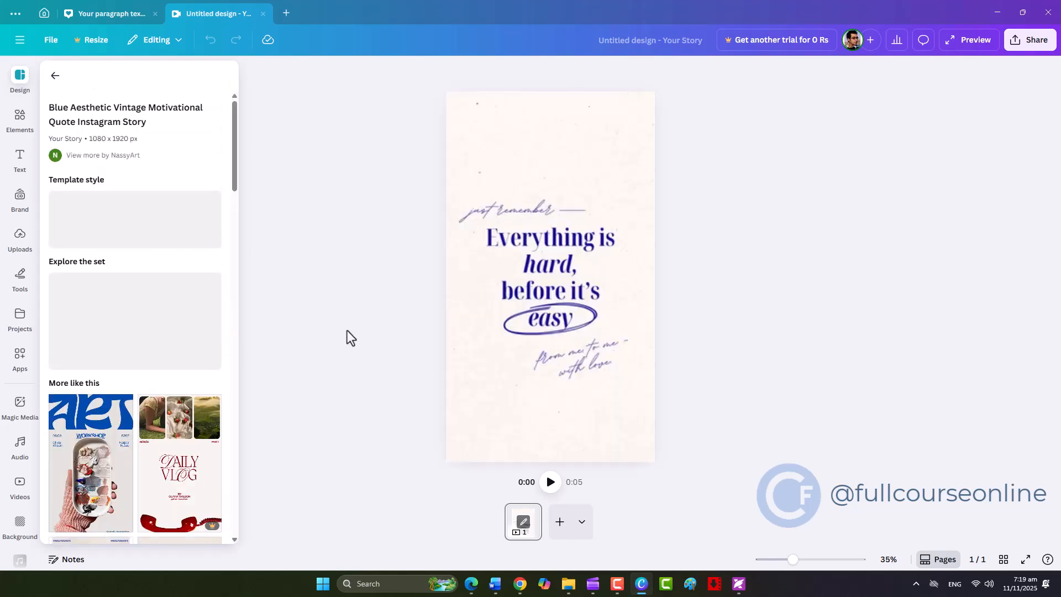
Try the Block animation on the main quote text and replace it with the Stomp animation
left_click(505, 260)
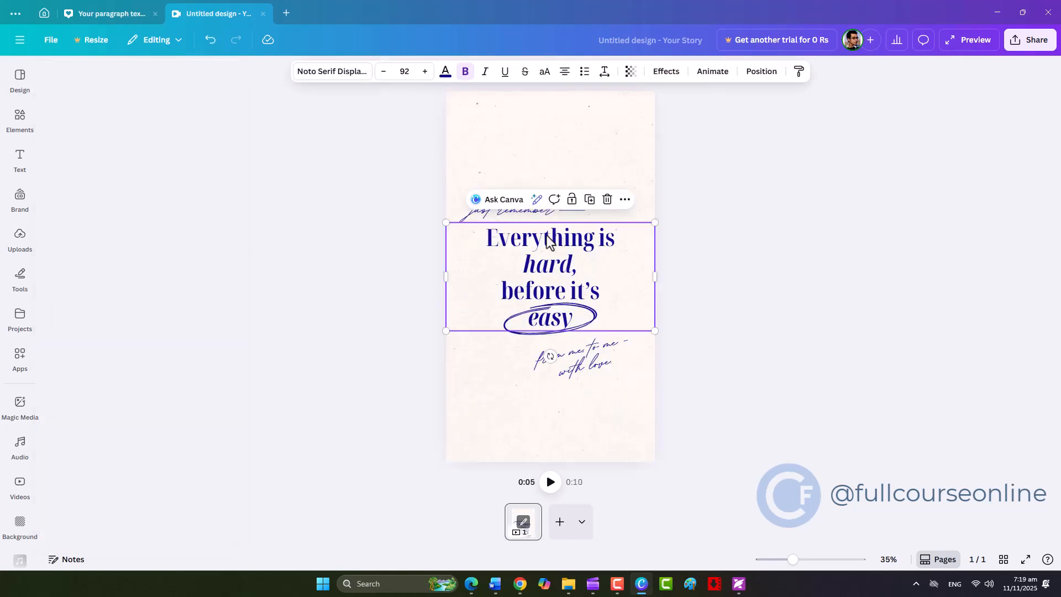
left_click(704, 80)
left_click(157, 345)
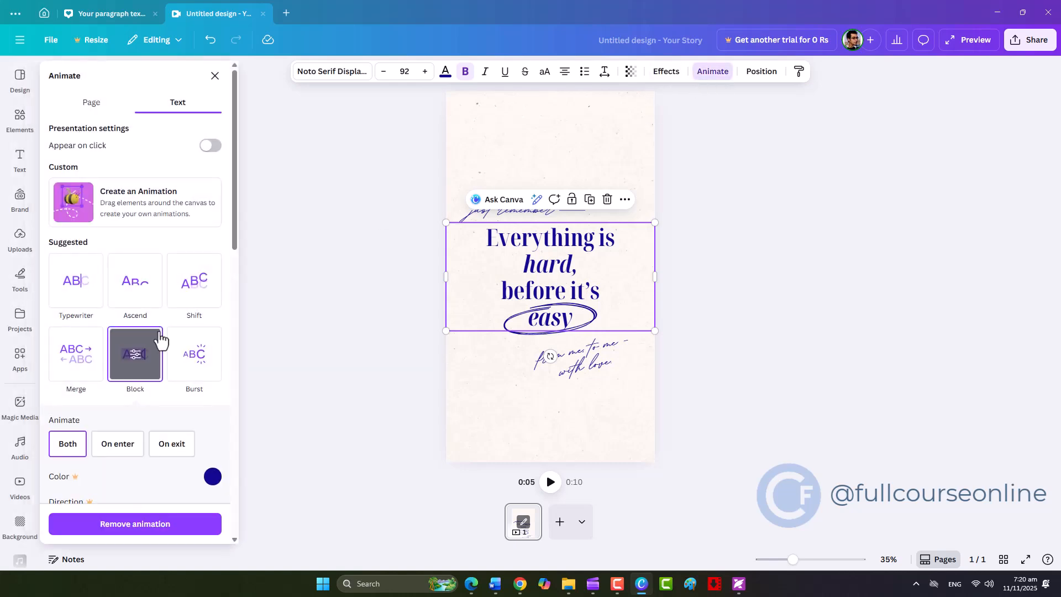
scroll(160, 343, "down", 5)
scroll(161, 341, "down", 5)
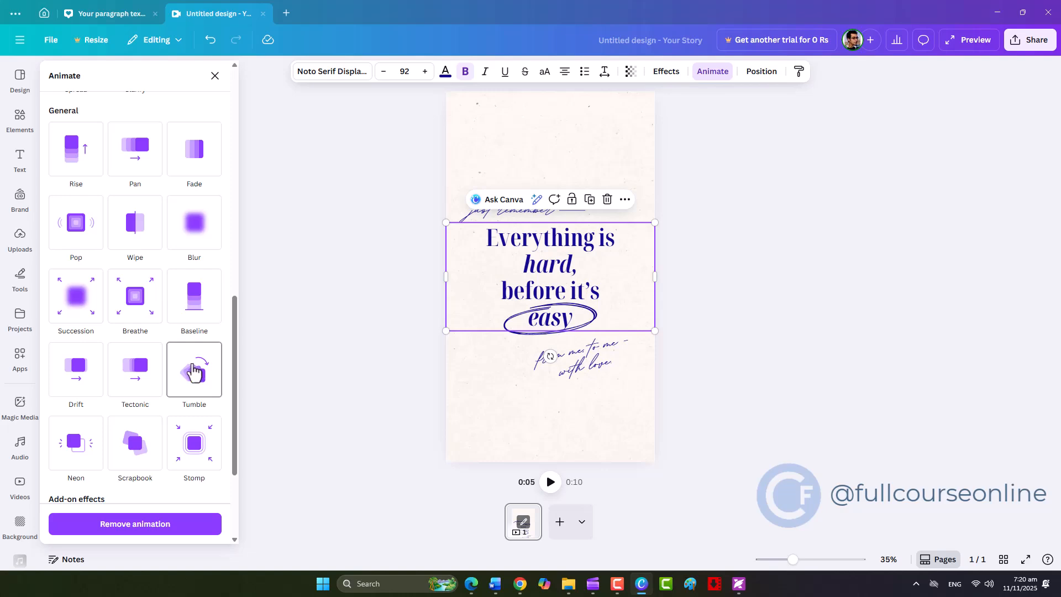
left_click(192, 445)
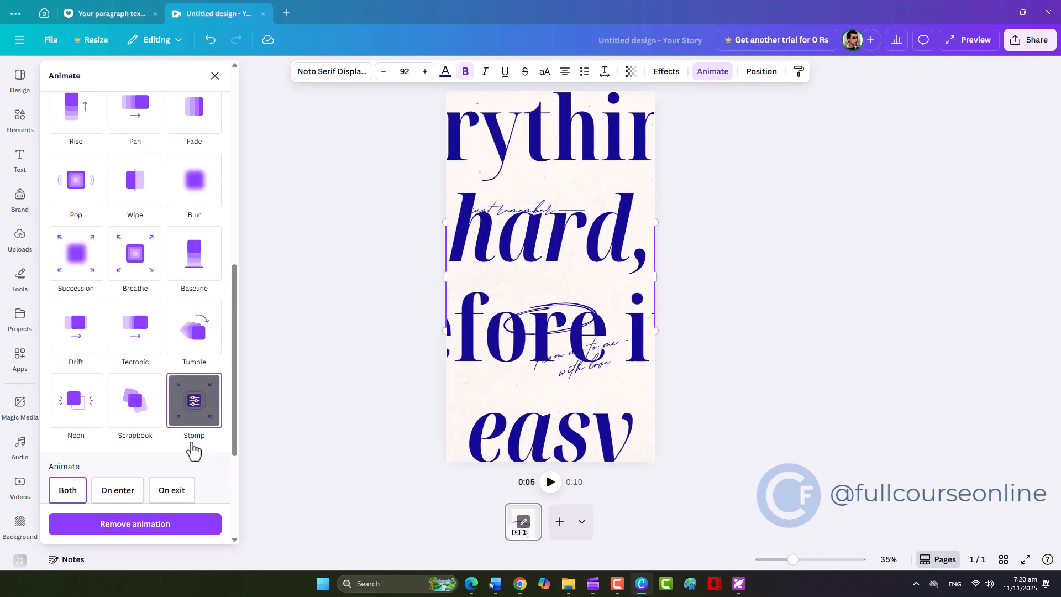
Deselect the quote text and play the story to preview its Stomp animation
left_click(384, 380)
left_click(396, 371)
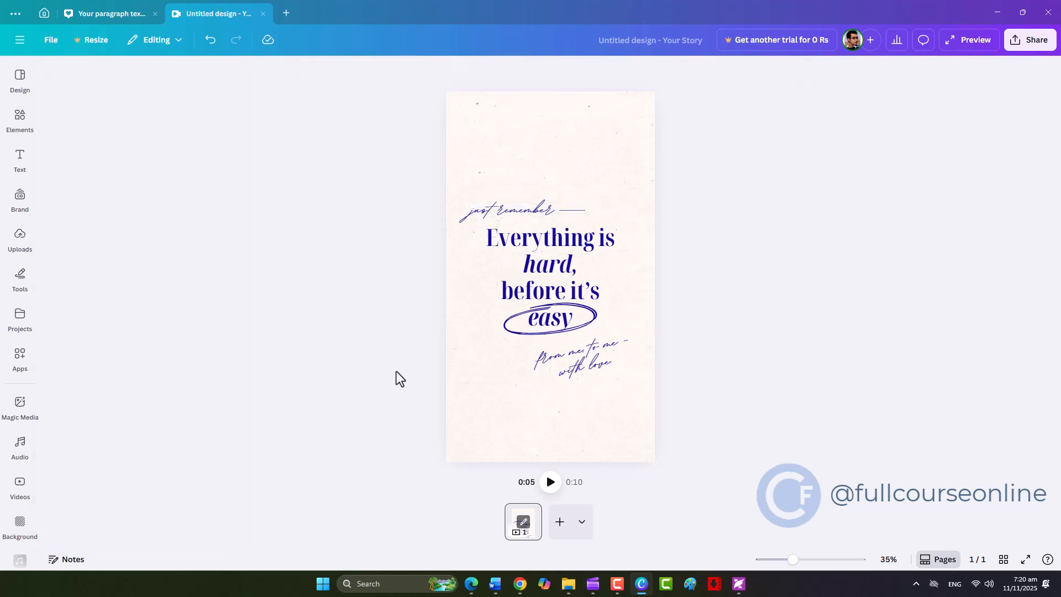
left_click(551, 482)
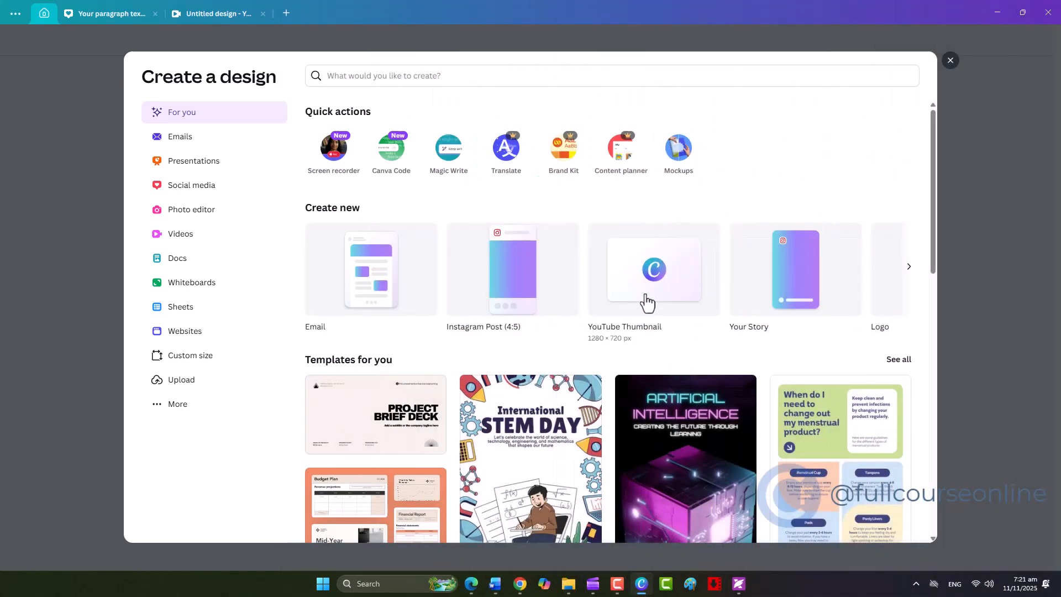
Create a blank YouTube Thumbnail design and place a square shape on the page
left_click(653, 271)
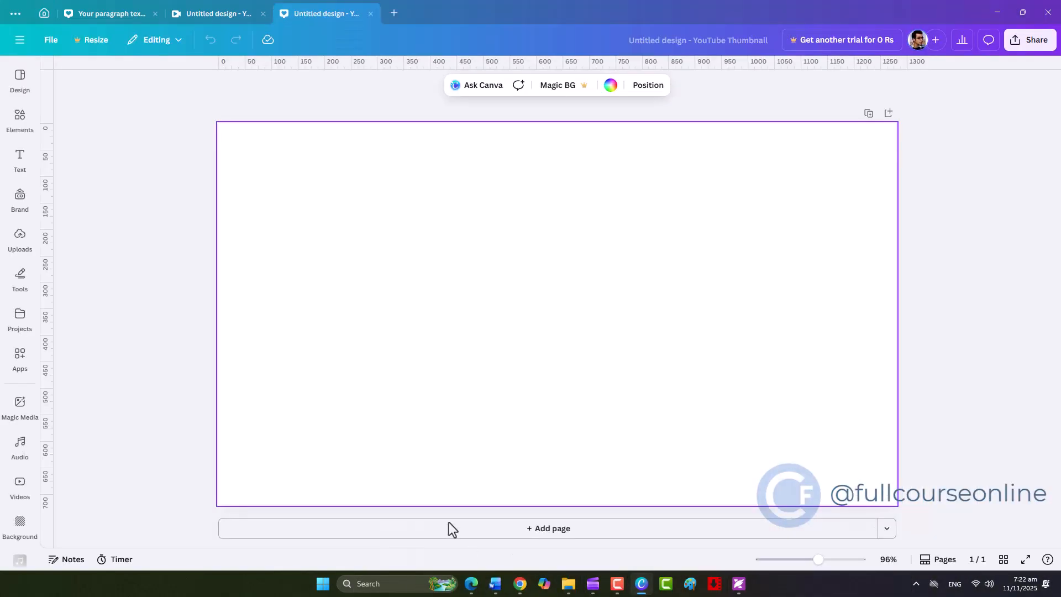
left_click(20, 159)
left_click(20, 117)
left_click_drag(70, 237, 706, 303)
Copy and paste the square to make three, and align them in an evenly spaced horizontal row
right_click(402, 301)
left_click(474, 305)
right_click(456, 304)
left_click(473, 304)
left_click(706, 424)
left_click_drag(706, 429, 431, 290)
left_click_drag(437, 295, 529, 297)
Fill the middle square of the row with the default solid orange
left_click(360, 336)
left_click(652, 309)
left_click(420, 85)
left_click(193, 351)
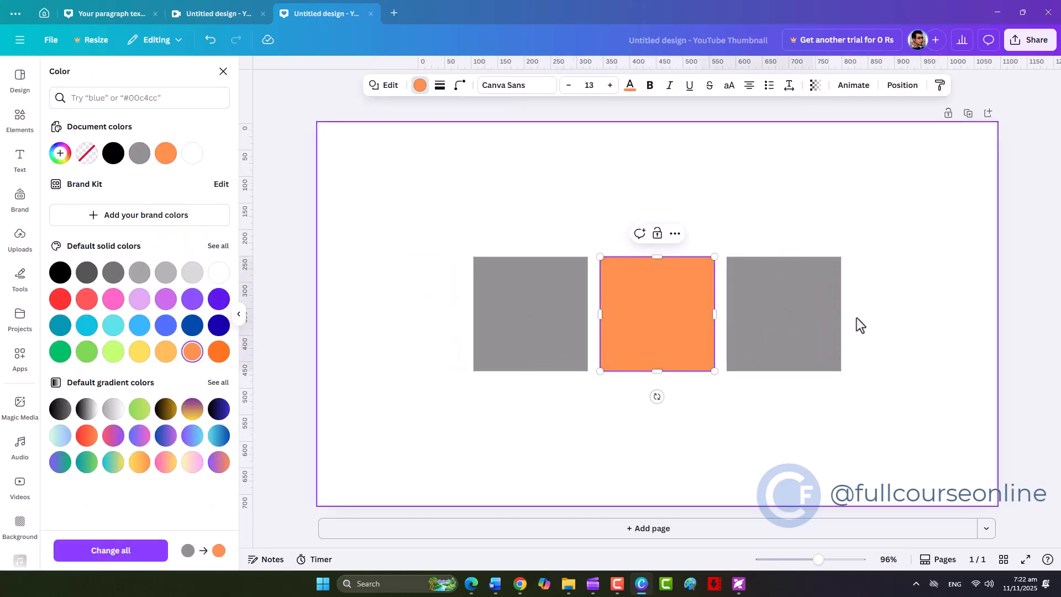
Fill the right square of the row with the light grey-to-white default gradient
left_click(801, 315)
left_click(420, 86)
left_click(420, 86)
left_click(139, 299)
left_click(308, 368)
left_click(779, 316)
left_click(115, 411)
left_click(456, 416)
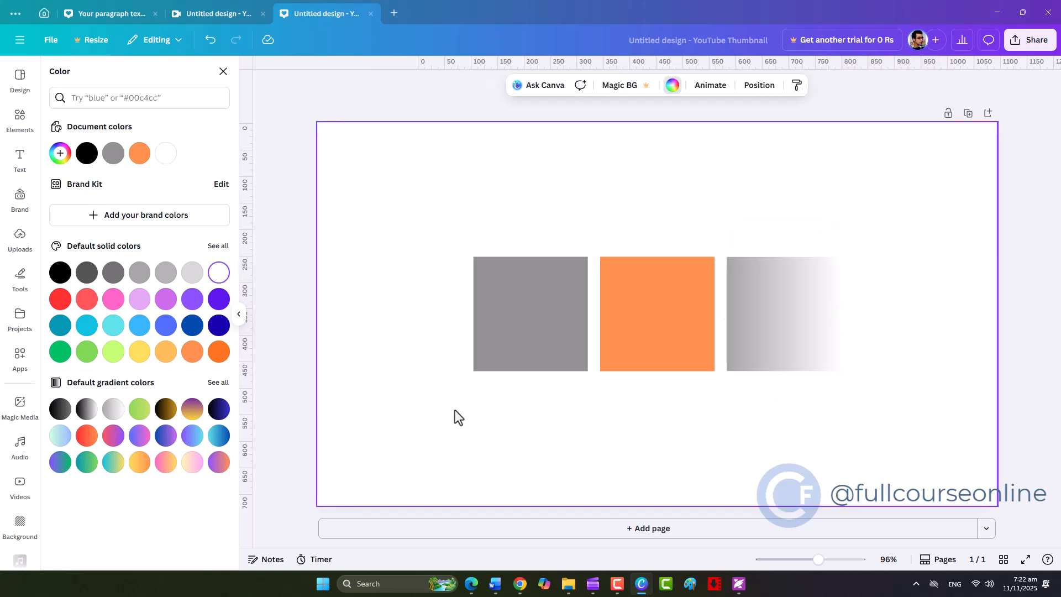
Add a plain straight line from the page's upper-left area, attach its end to the grey square's top edge, and move that square slightly
left_click(20, 116)
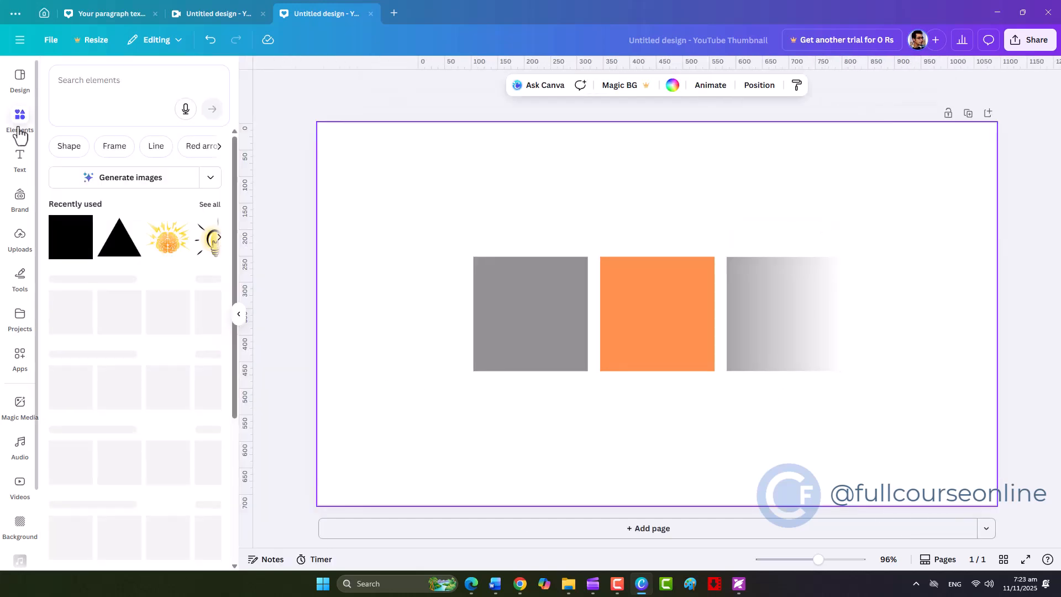
left_click(156, 146)
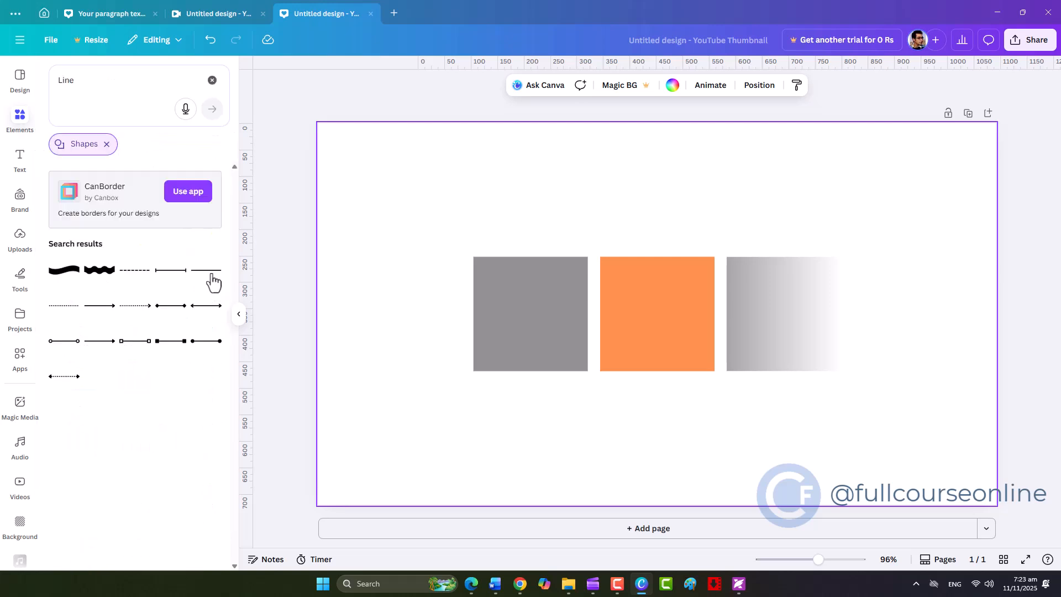
left_click(209, 271)
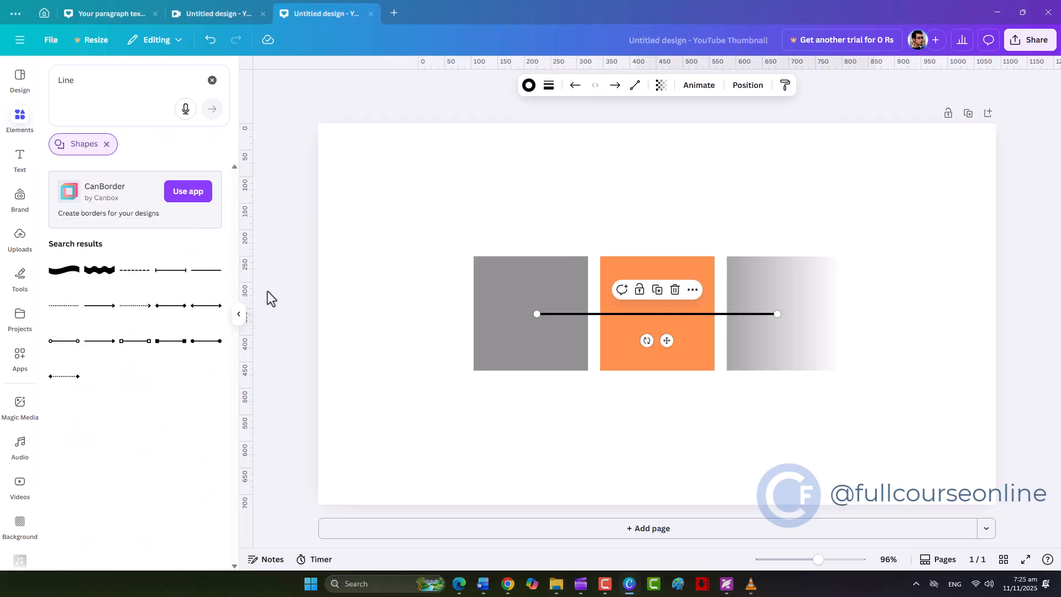
left_click_drag(562, 314, 382, 191)
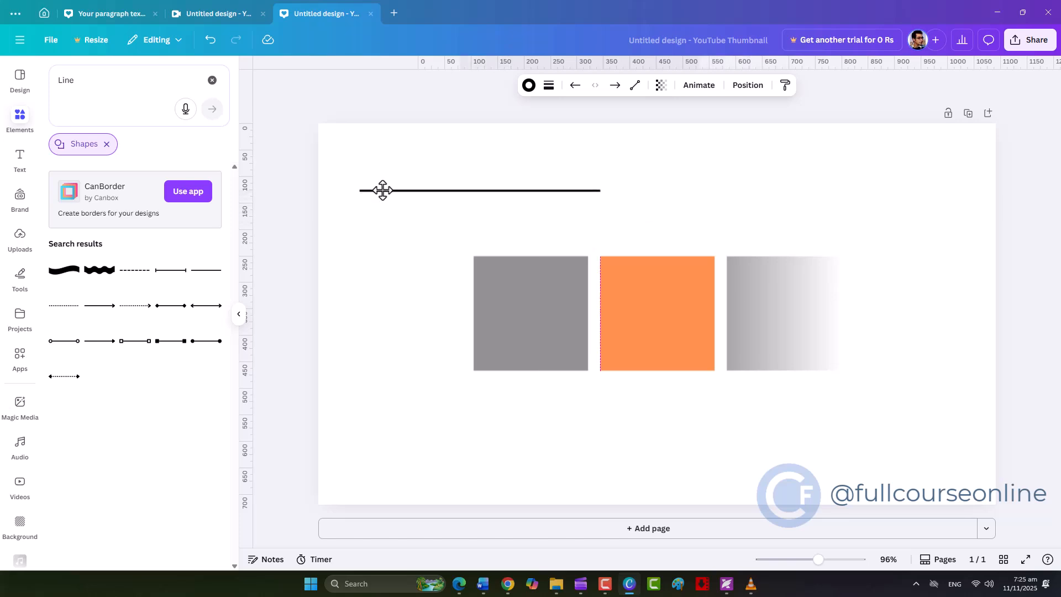
left_click_drag(600, 190, 533, 256)
left_click_drag(504, 330, 483, 345)
left_click_drag(502, 333, 505, 328)
Add a second straight line from the first line's start point to the top edge of the orange square
left_click_drag(219, 276, 449, 185)
left_click_drag(385, 191, 358, 190)
left_click_drag(626, 189, 646, 256)
Spread the squares apart by moving the grey one left, the orange one down and the gradient one right
left_click_drag(528, 324, 401, 311)
left_click_drag(675, 329, 680, 407)
left_click_drag(815, 330, 888, 330)
Draw a third line about 962 px long from the shared start point to the gradient square's top edge, and move that square up and left
key("l")
left_click_drag(777, 314, 866, 256)
left_click_drag(537, 314, 359, 191)
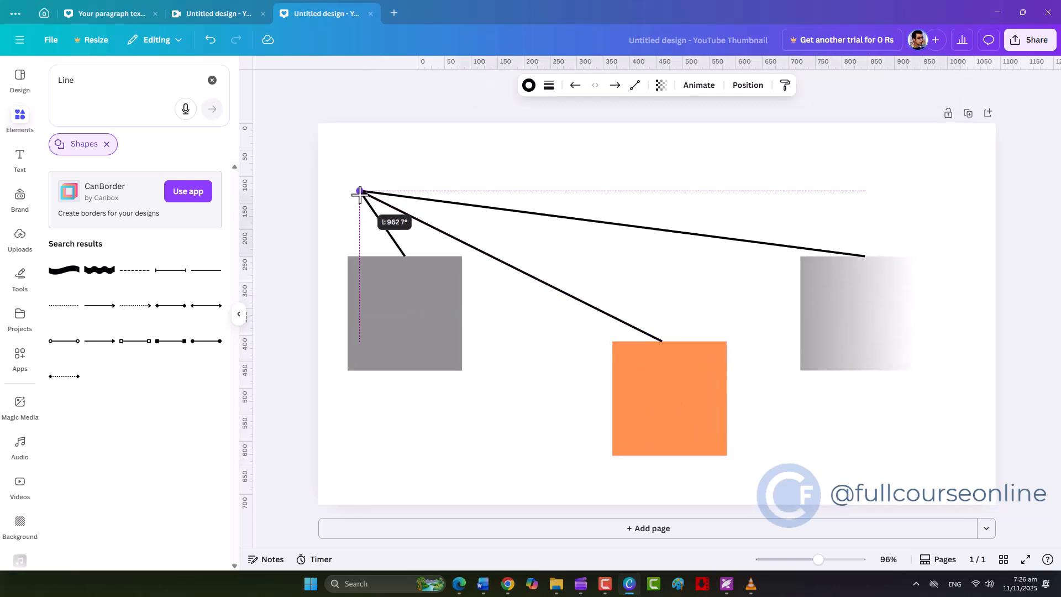
left_click_drag(890, 339, 858, 295)
left_click(359, 191)
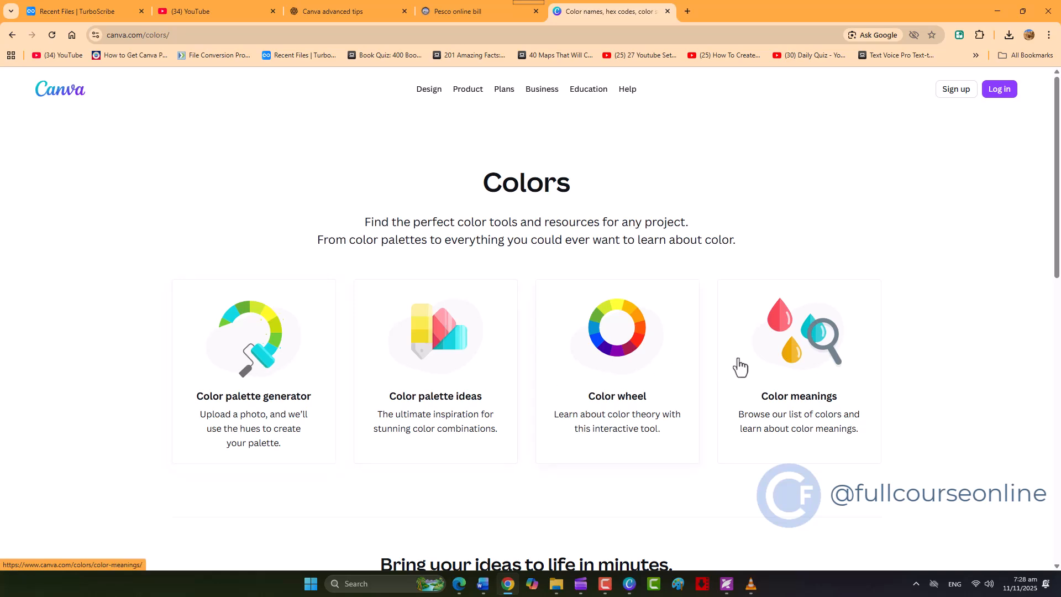
In Canva's online color palette generator, upload Screenshot_2025.09.23_20.26.07.552.png from the BlueStacks folder in Pictures to create its palette
left_click(263, 378)
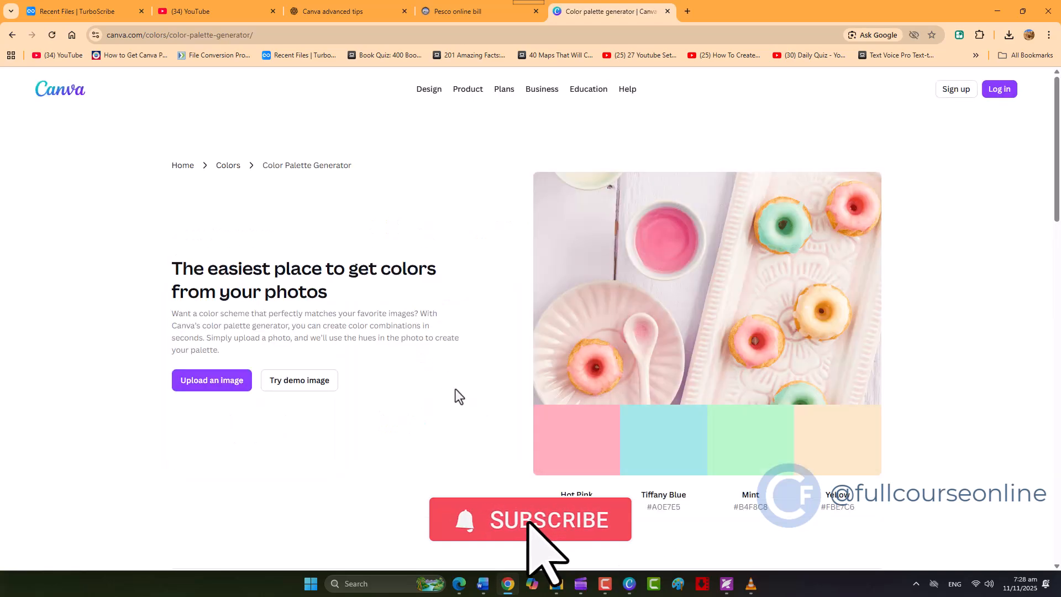
left_click(192, 389)
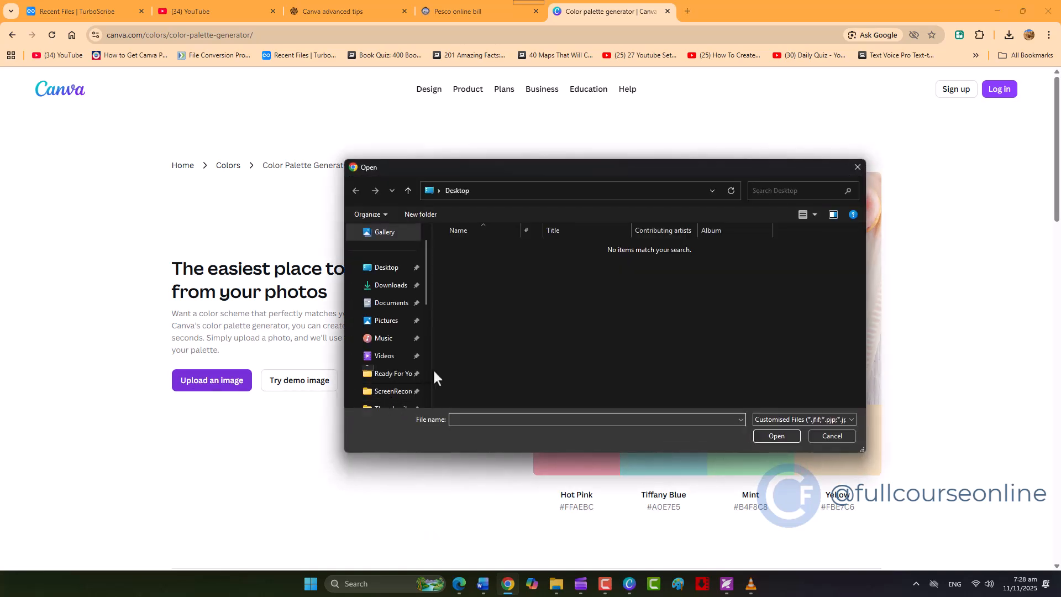
left_click(387, 322)
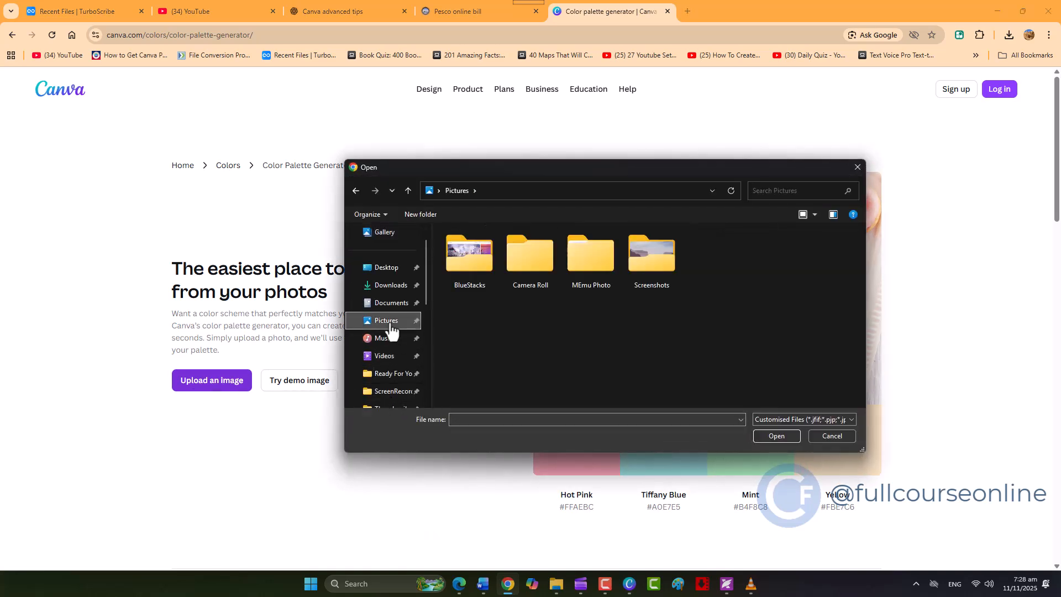
double_click(463, 267)
left_click(476, 290)
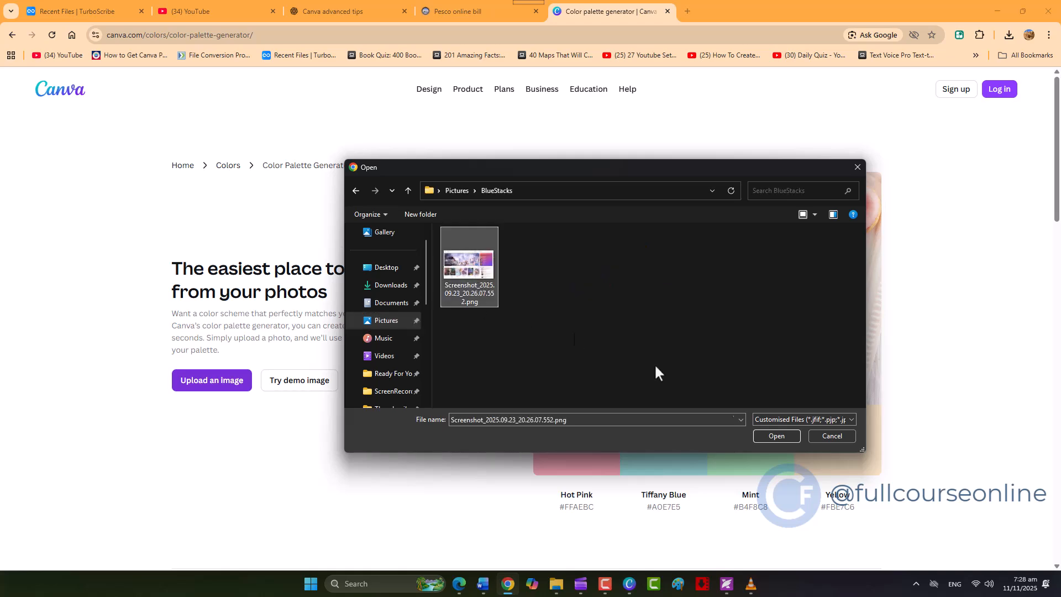
left_click(775, 436)
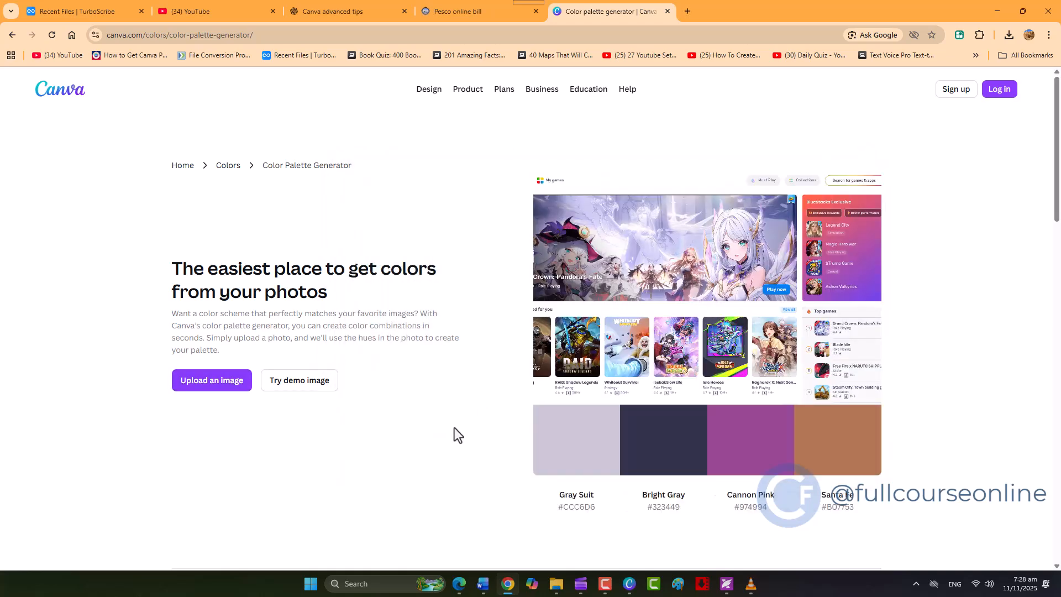